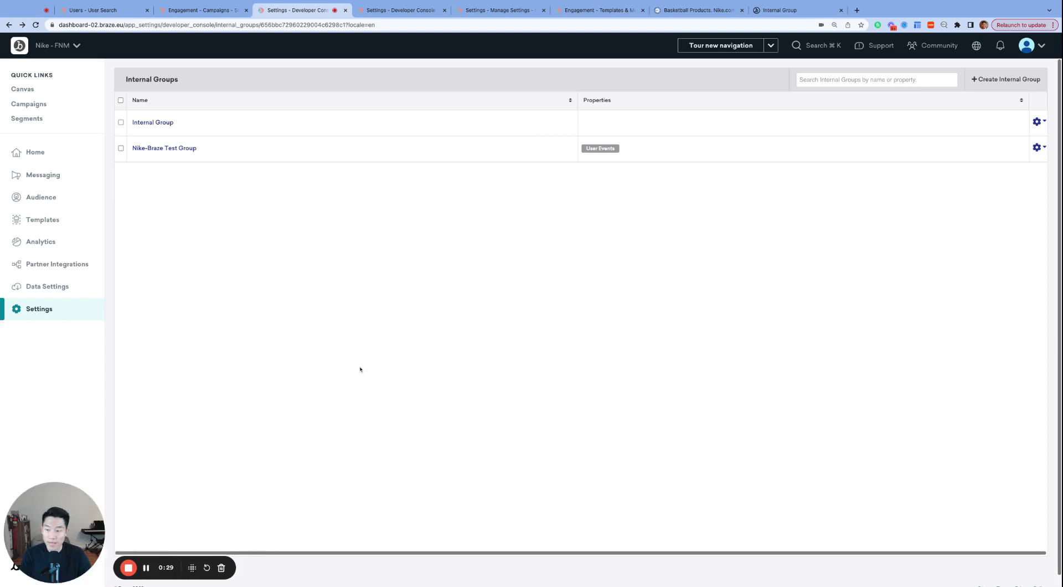
# - Open the Nike-Braze Test Group and make it both a Content Test Group and an email Seed Group
pyautogui.moveTo(28, 305)
pyautogui.click(166, 149)
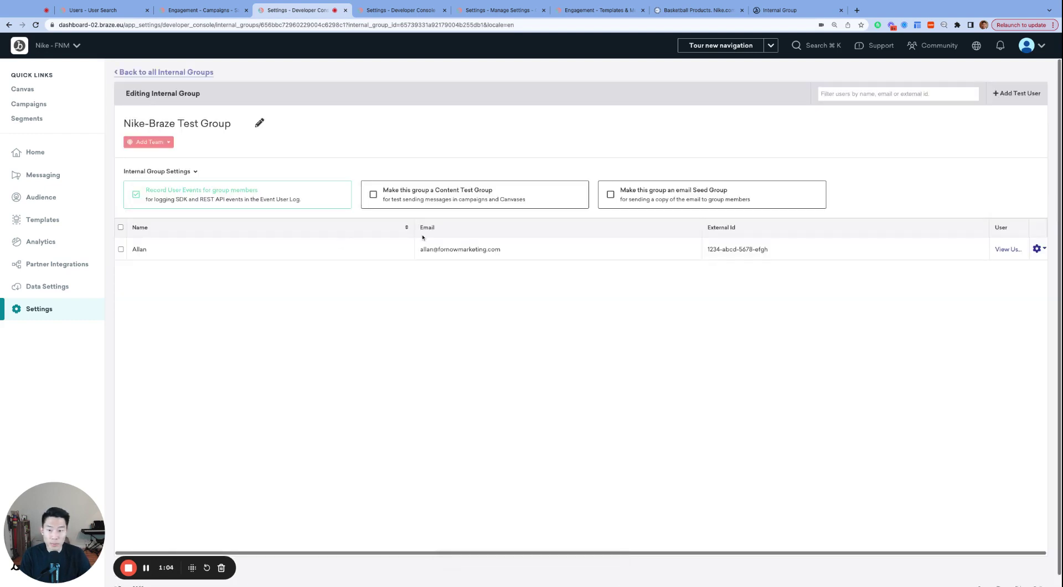
pyautogui.click(398, 197)
pyautogui.click(680, 196)
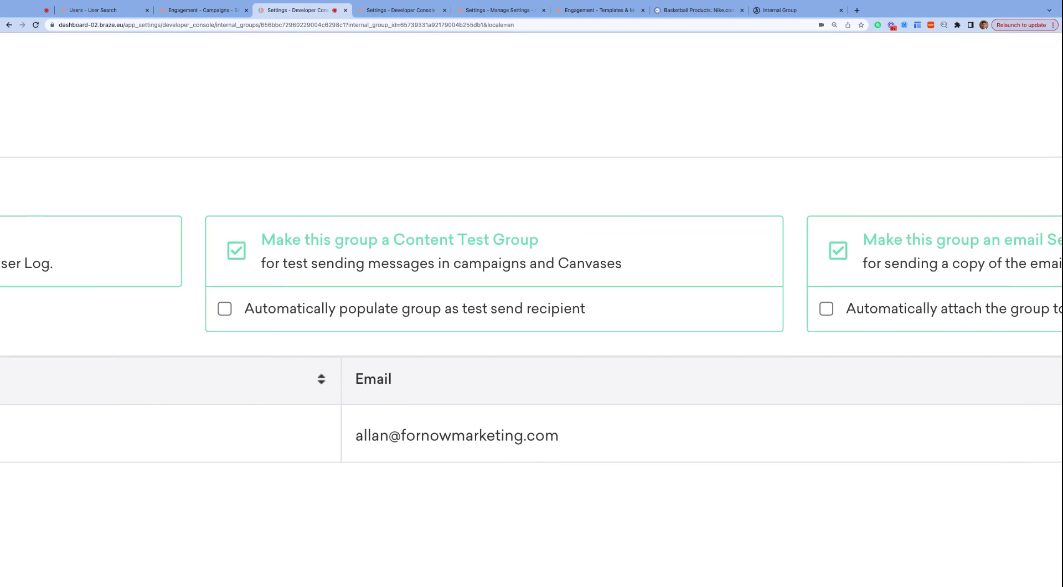
pyautogui.press('super+minus')
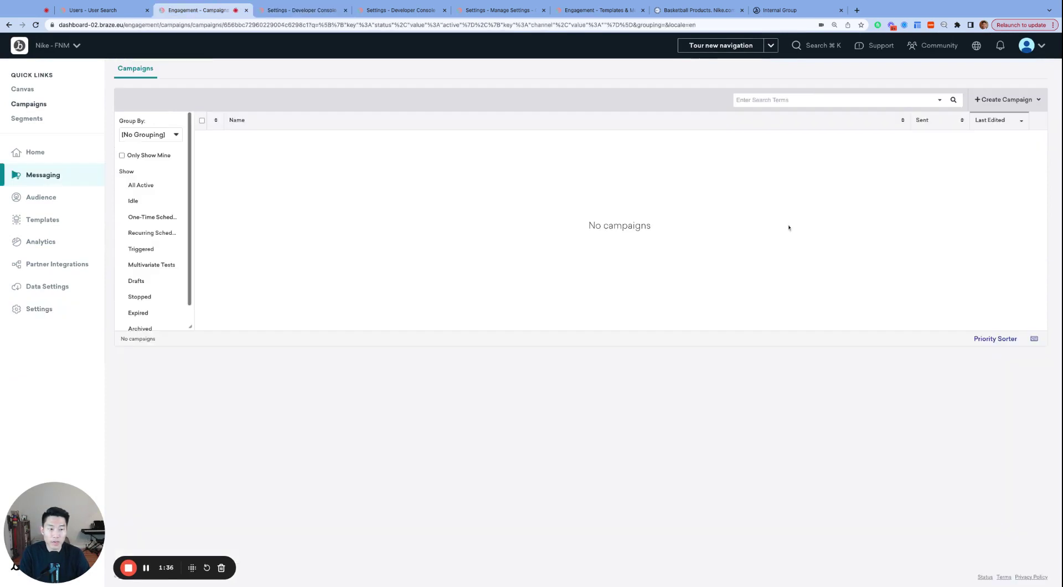
# - Create a push notification campaign with the message "hello"
pyautogui.click(1003, 100)
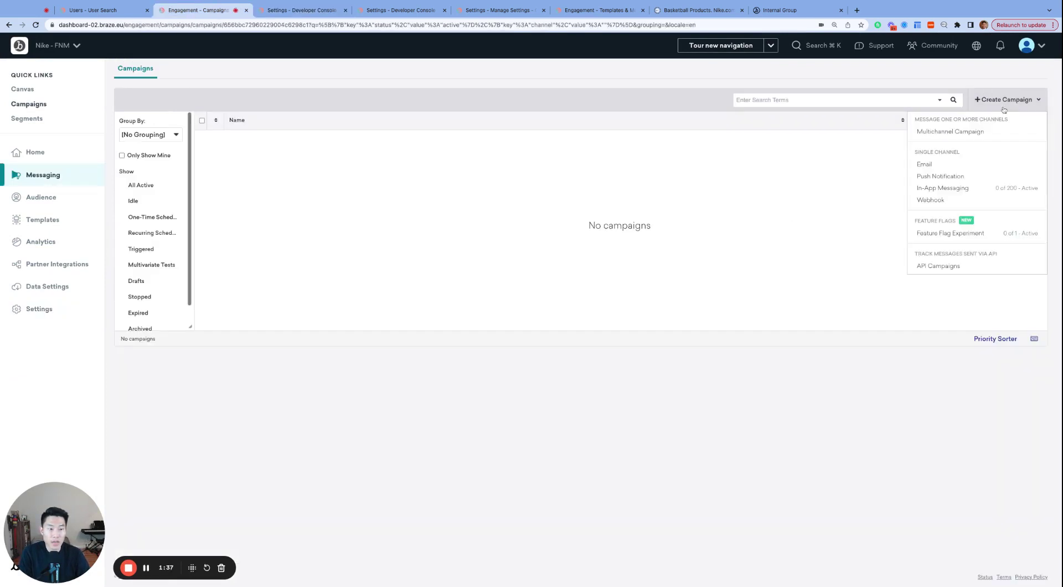
pyautogui.click(941, 180)
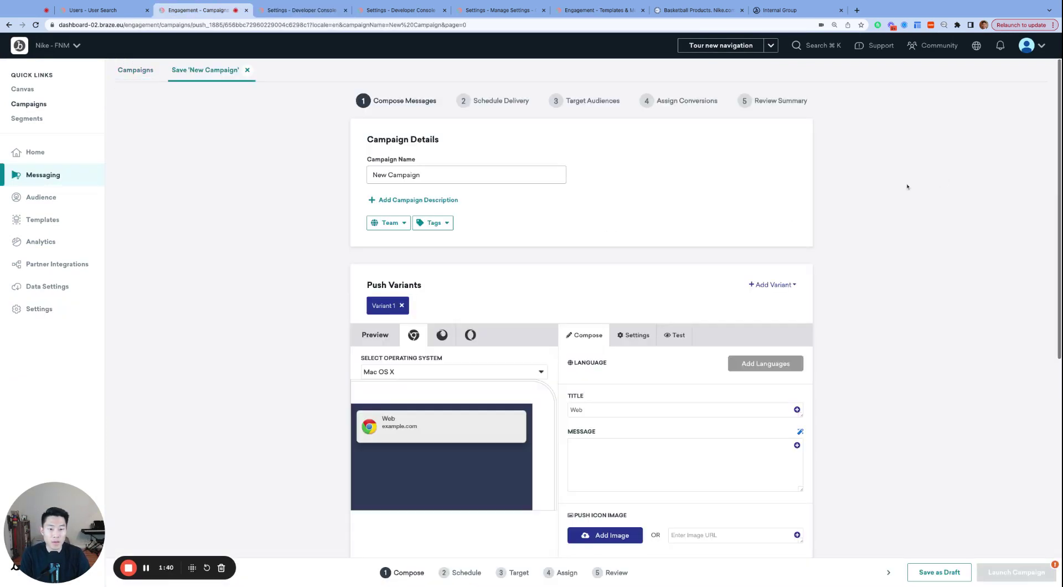
pyautogui.scroll(-3, 598, 261)
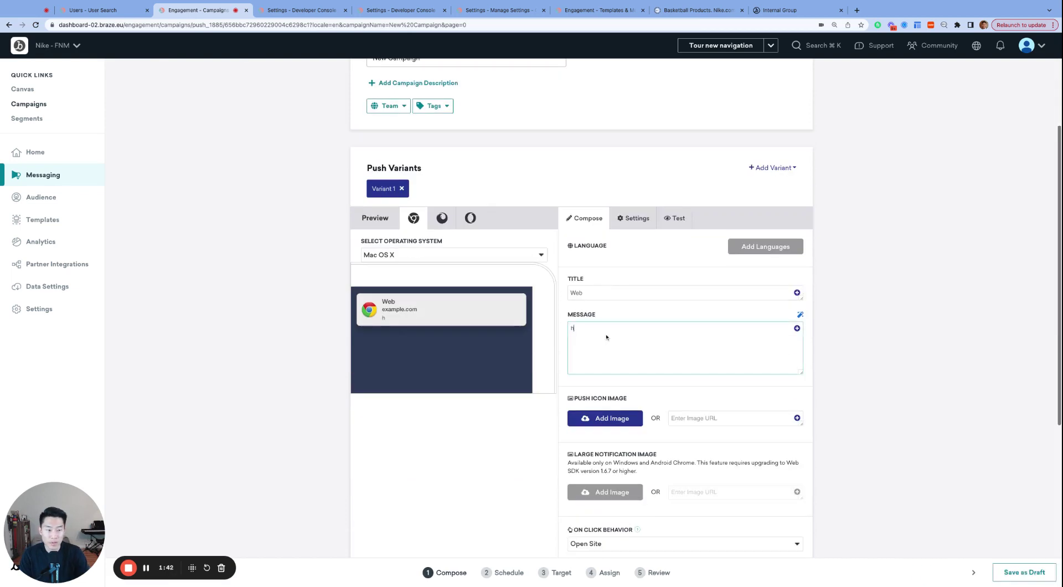
pyautogui.write('hello')
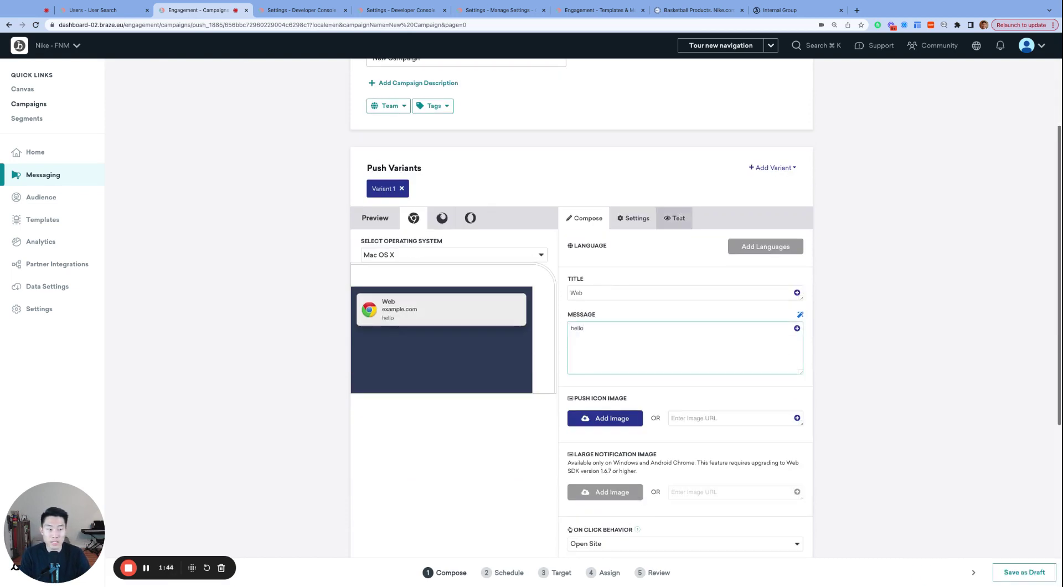
# - Add Nike-Braze Test Group as a content test group in the push campaign's test recipients
pyautogui.click(679, 219)
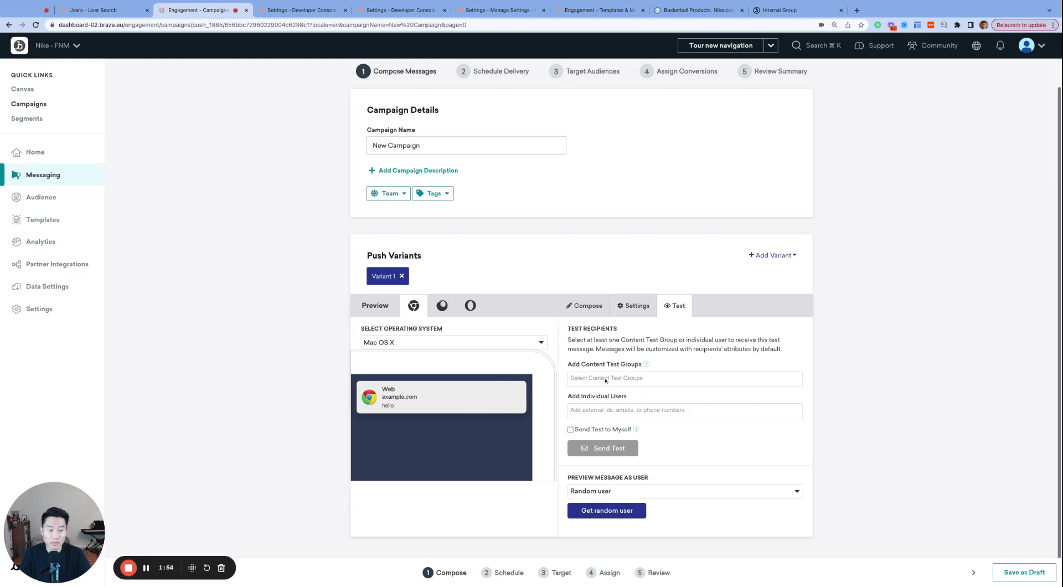
pyautogui.click(635, 376)
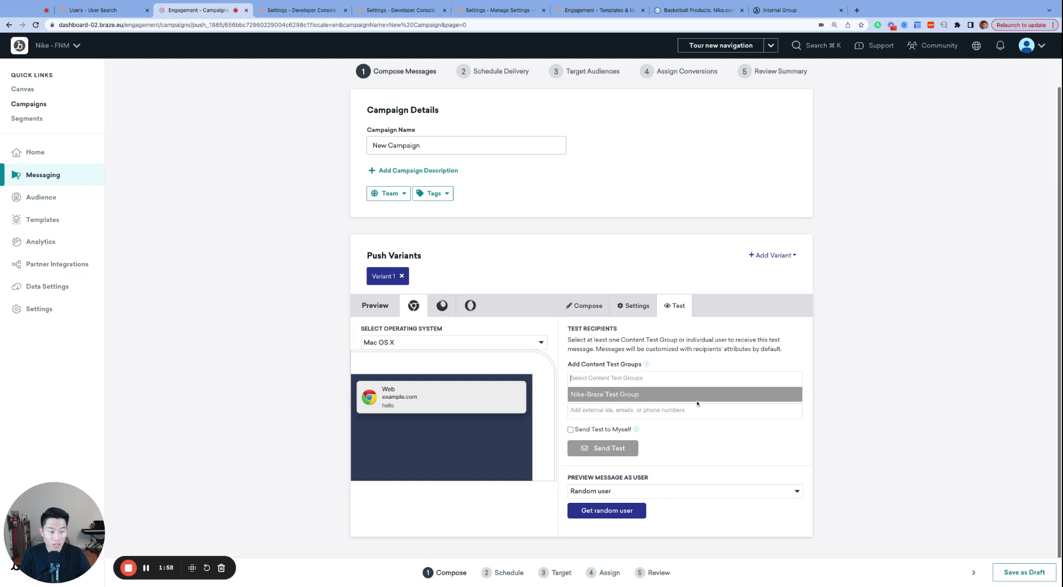
pyautogui.click(623, 394)
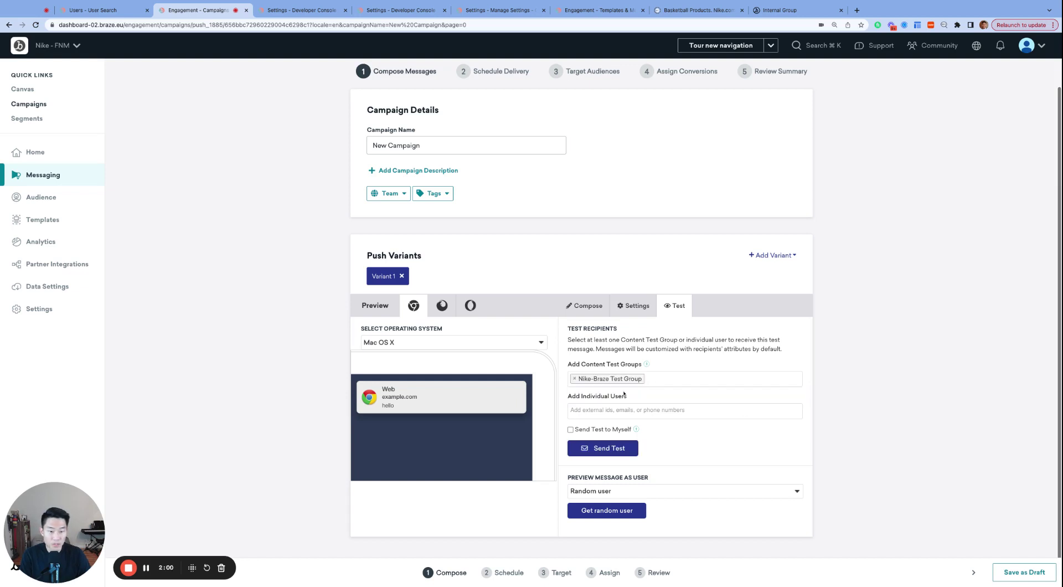
pyautogui.click(650, 413)
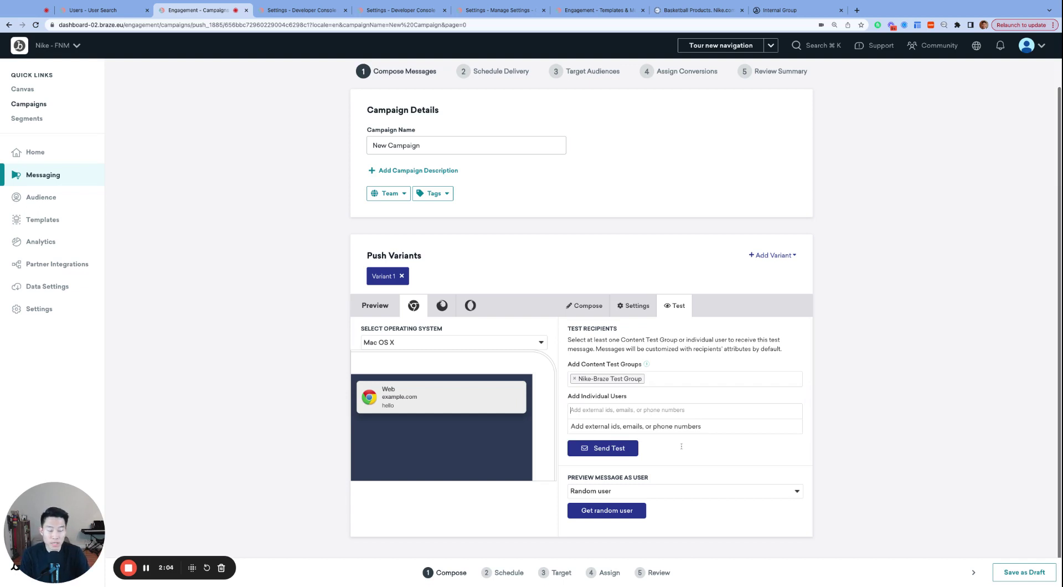
pyautogui.click(852, 398)
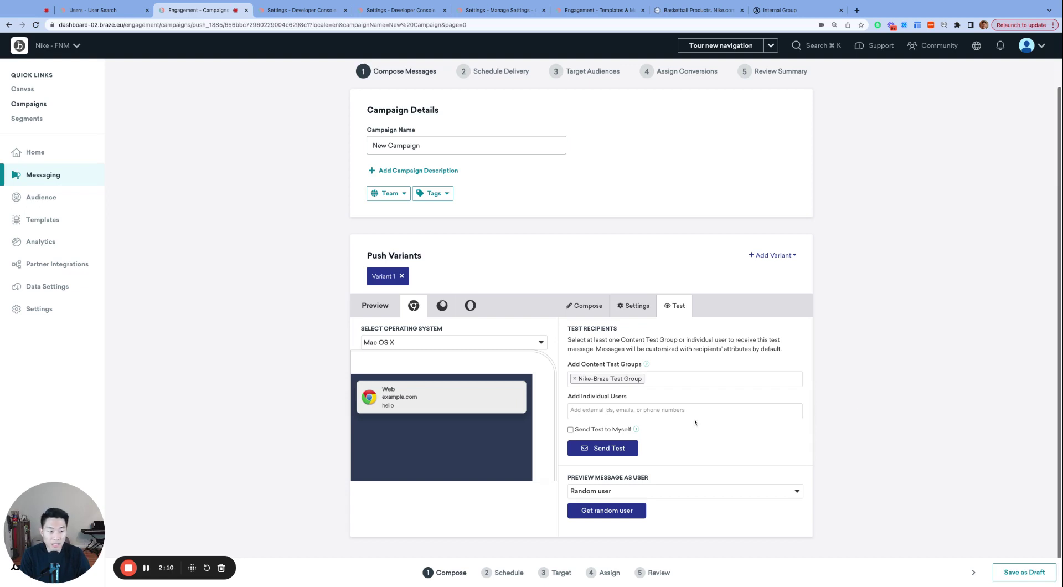
pyautogui.click(664, 410)
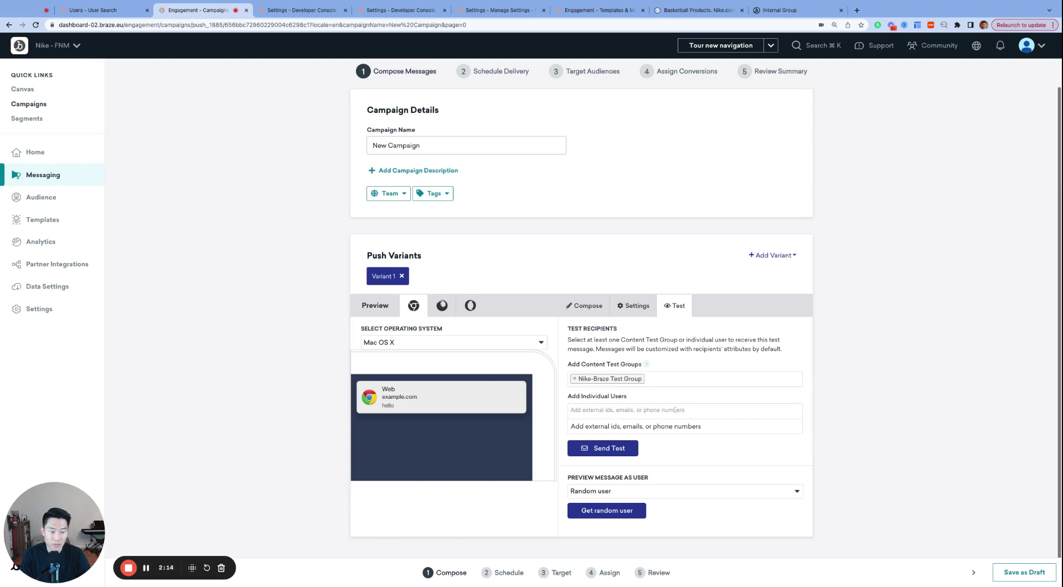
# - Set the Nike-Braze Test Group to populate automatically as a test send recipient
pyautogui.hotkey('ctrl', 'Tab')
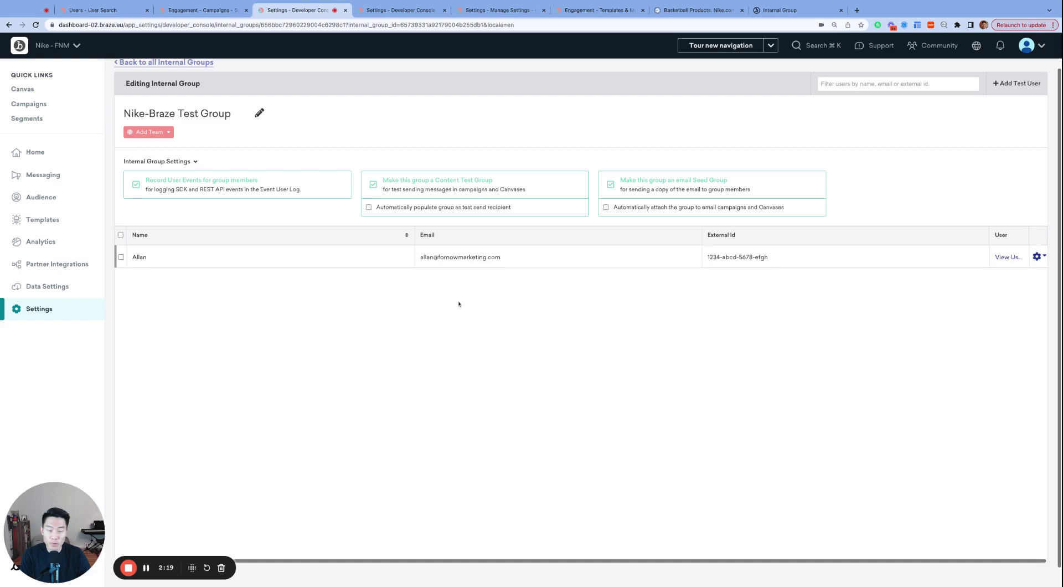
pyautogui.click(370, 208)
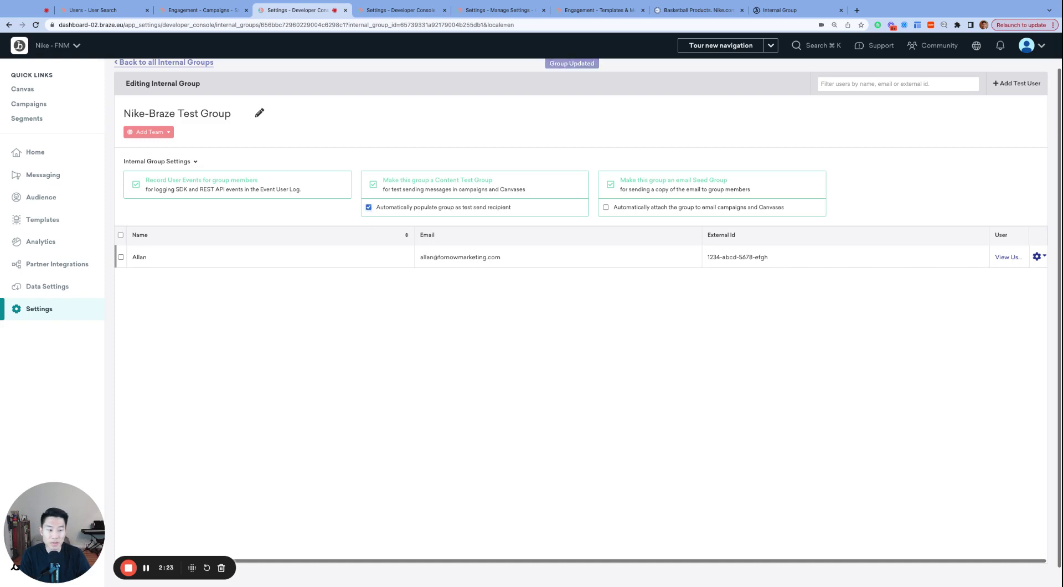
# - Remove the test group from the push campaign's recipients and reload the campaign to check its default test recipients
pyautogui.hotkey('ctrl', 'shift', 'Tab')
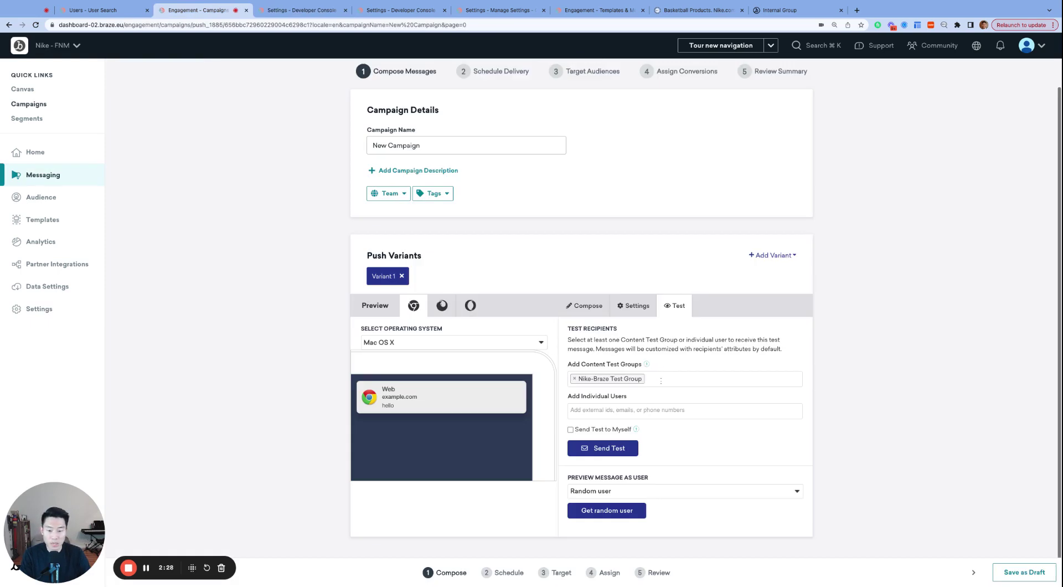
pyautogui.click(574, 379)
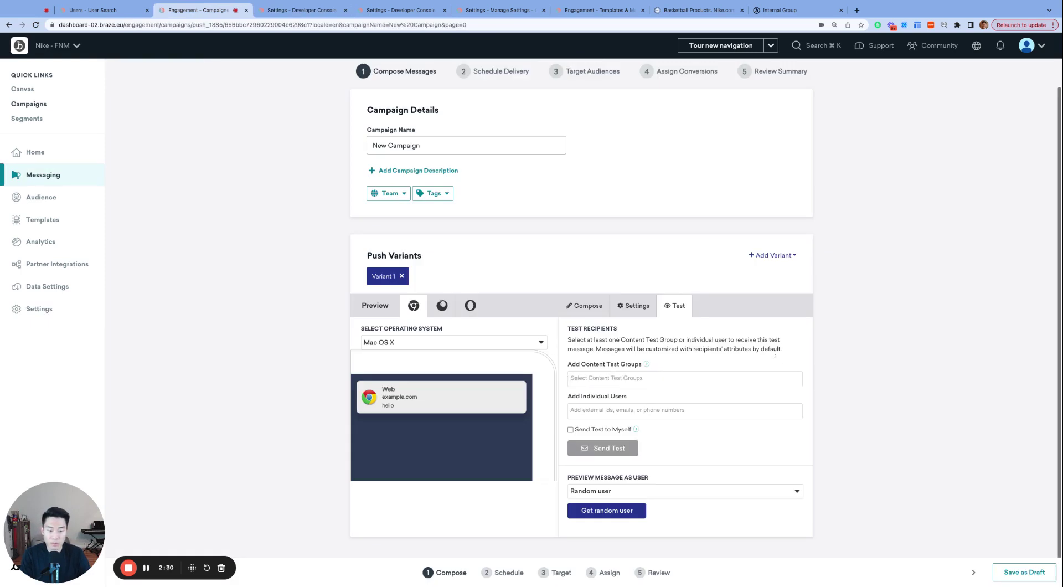
pyautogui.press('super+r')
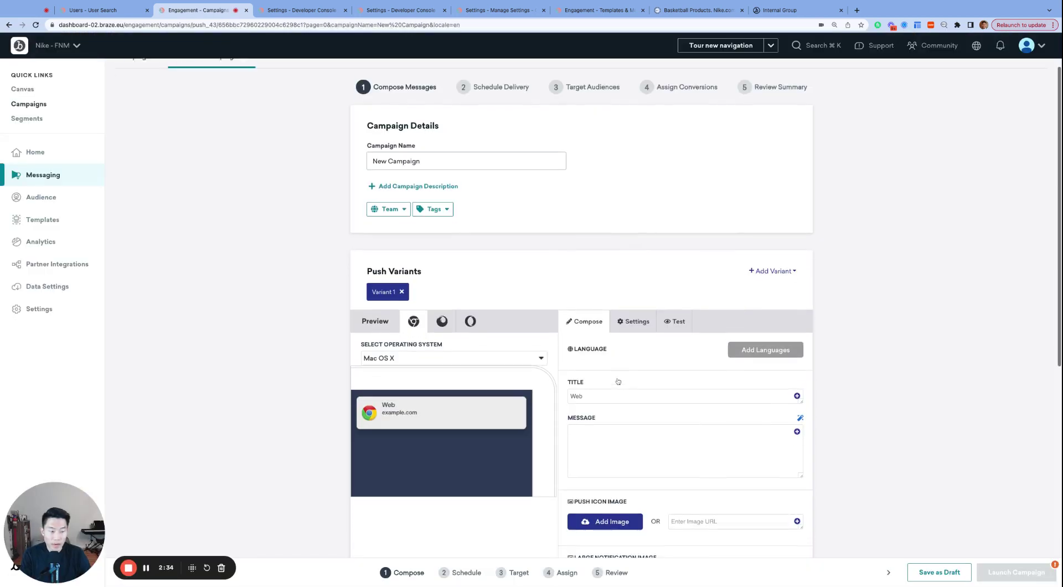
pyautogui.scroll(-1, 618, 381)
pyautogui.click(674, 320)
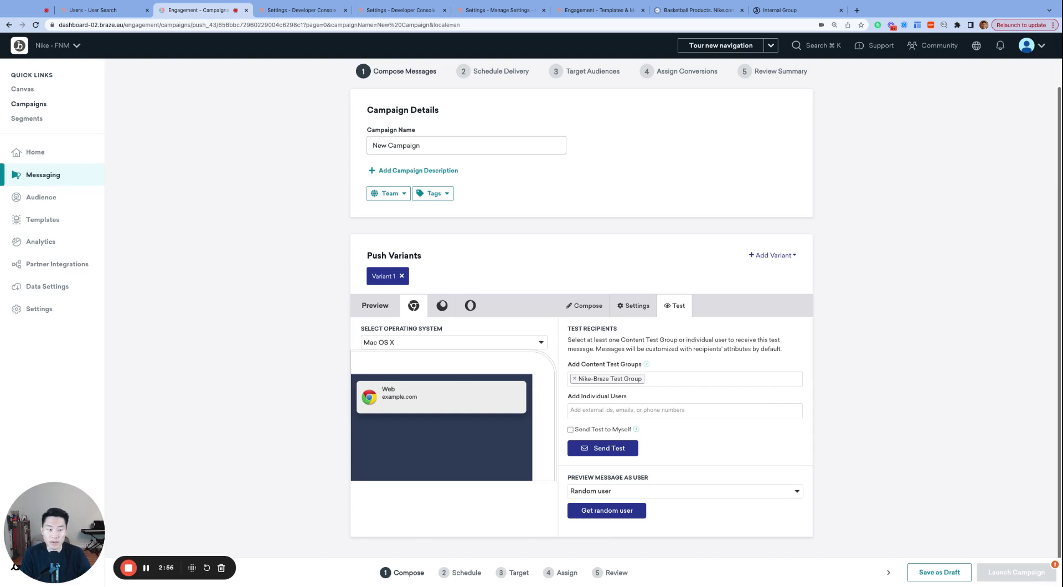
# - Add the two individual content test groups, the person's own and the teammate's, to the push campaign's test recipients
pyautogui.hotkey('ctrl', 'Tab')
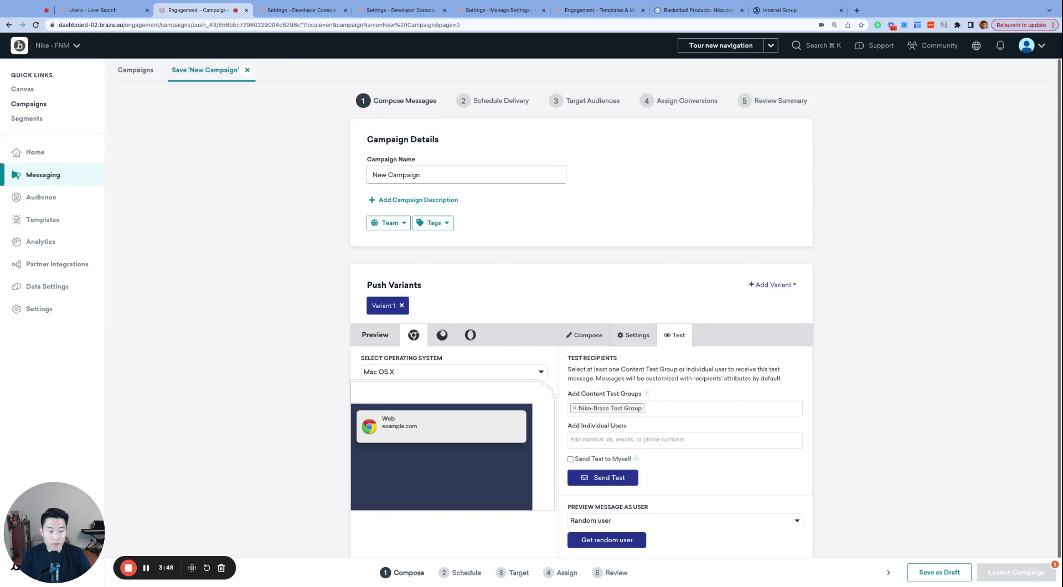
pyautogui.scroll(-1, 698, 401)
pyautogui.click(681, 379)
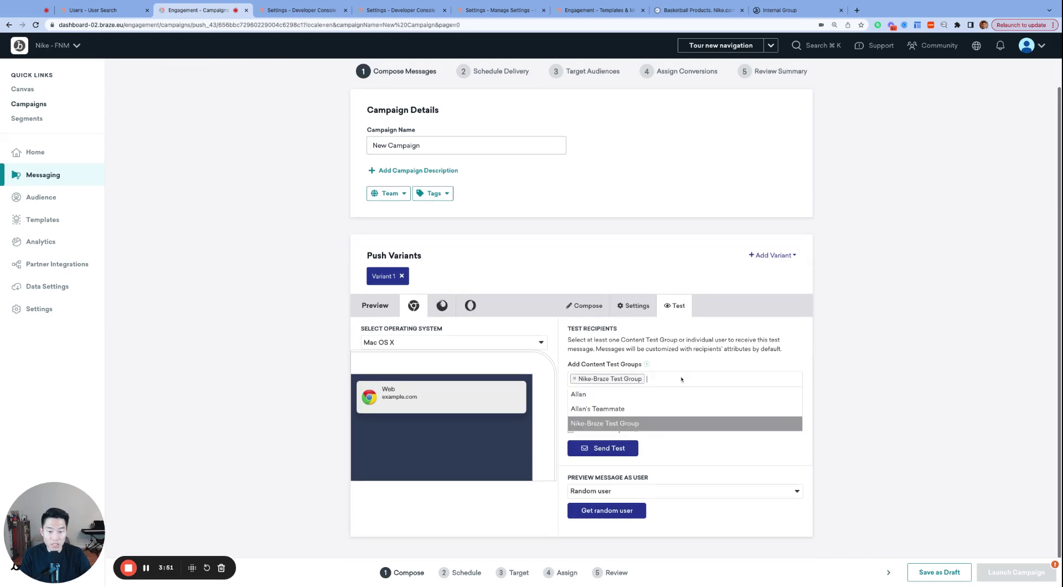
pyautogui.click(631, 395)
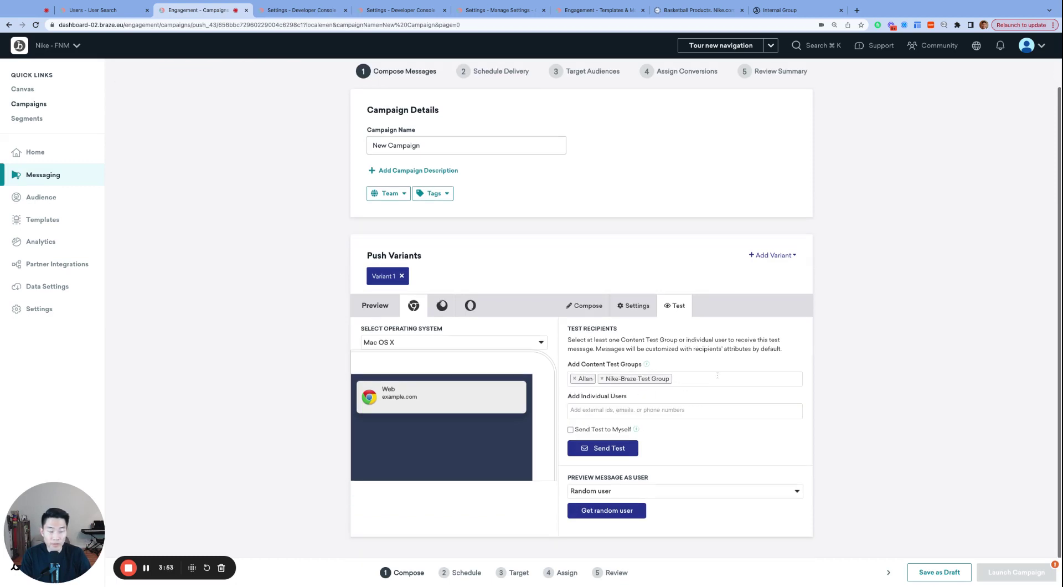
pyautogui.click(717, 377)
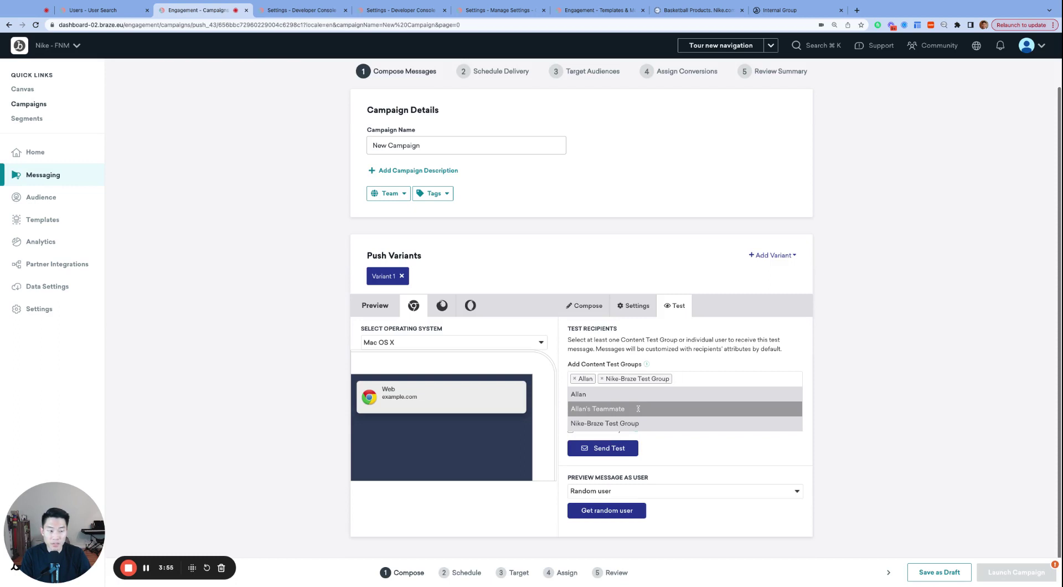
pyautogui.click(637, 408)
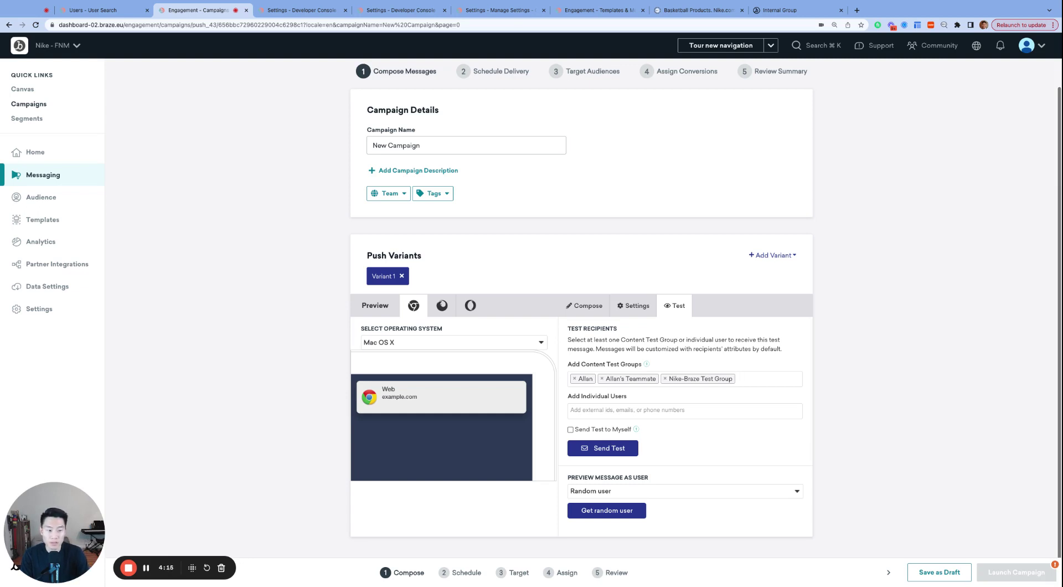
# - Examine the email Seed Group option and its automatic attachment setting in the Nike-Braze Test Group
pyautogui.hotkey('ctrl', 'Tab')
pyautogui.scroll(3, 705, 162)
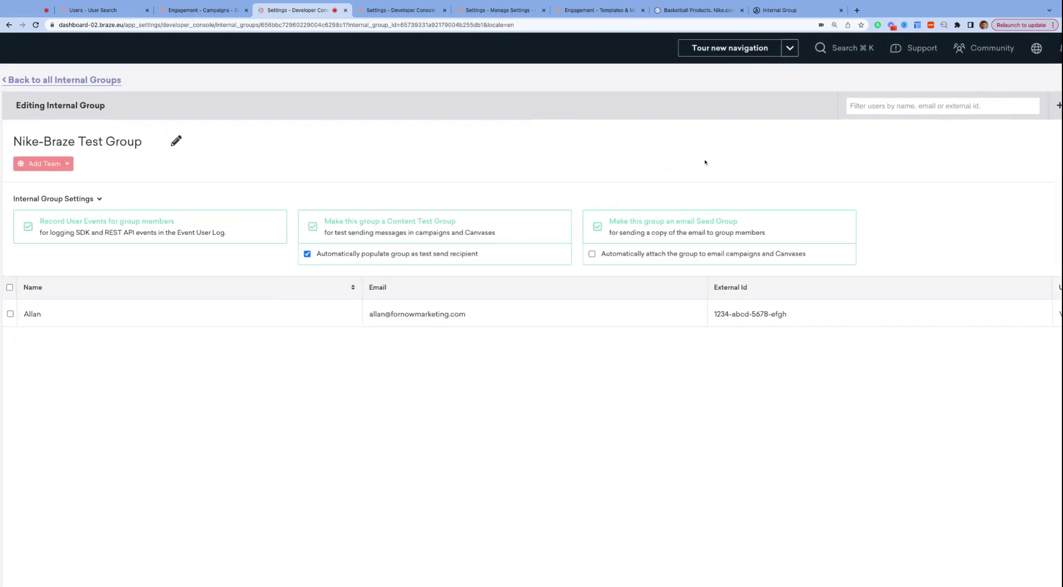
pyautogui.scroll(-3, 764, 191)
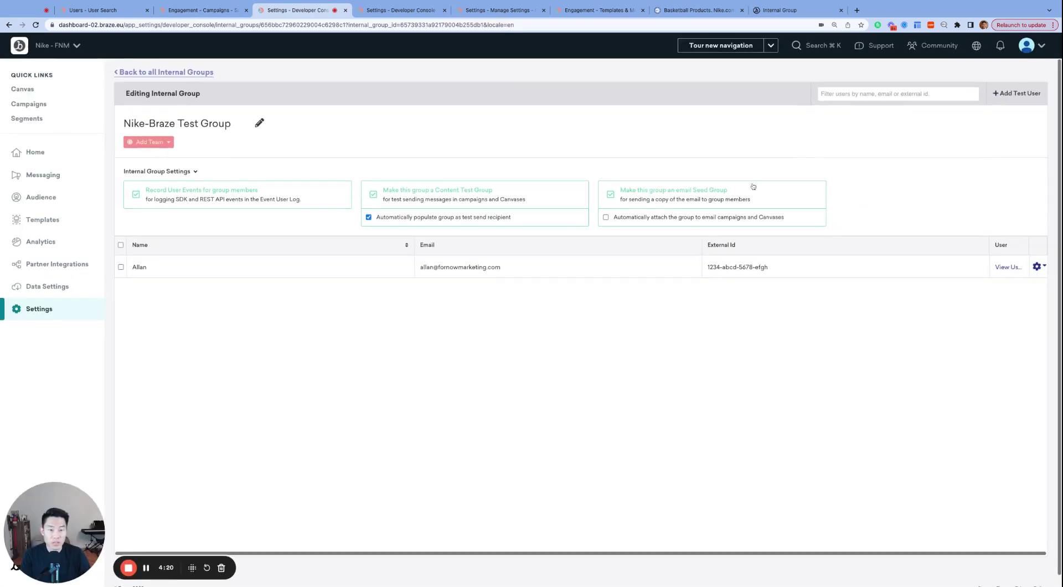
pyautogui.scroll(3, 727, 171)
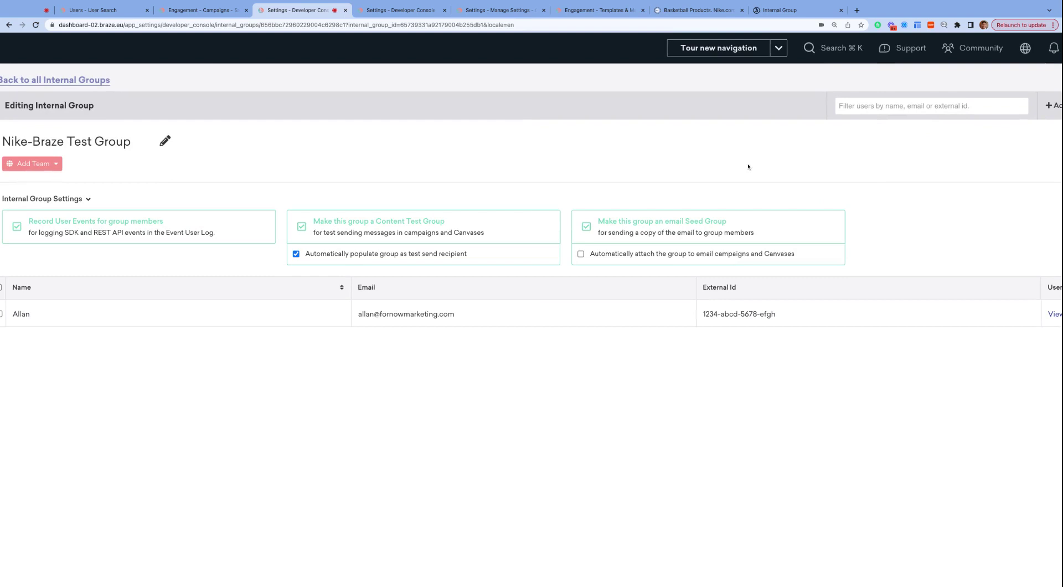
pyautogui.scroll(3, 747, 167)
pyautogui.hscroll(3, 773, 183)
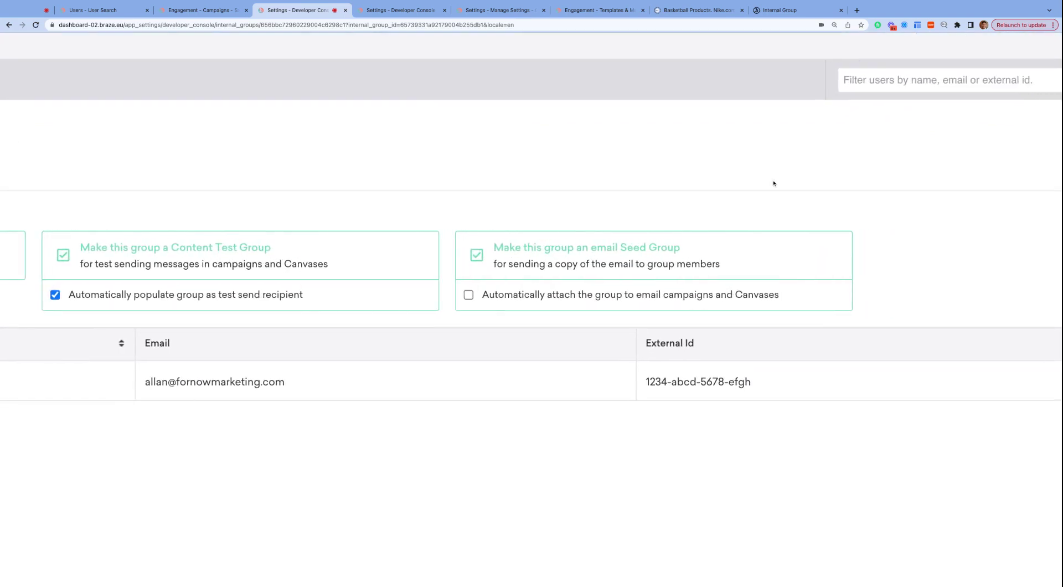
pyautogui.hscroll(1, 773, 183)
pyautogui.scroll(-1, 749, 185)
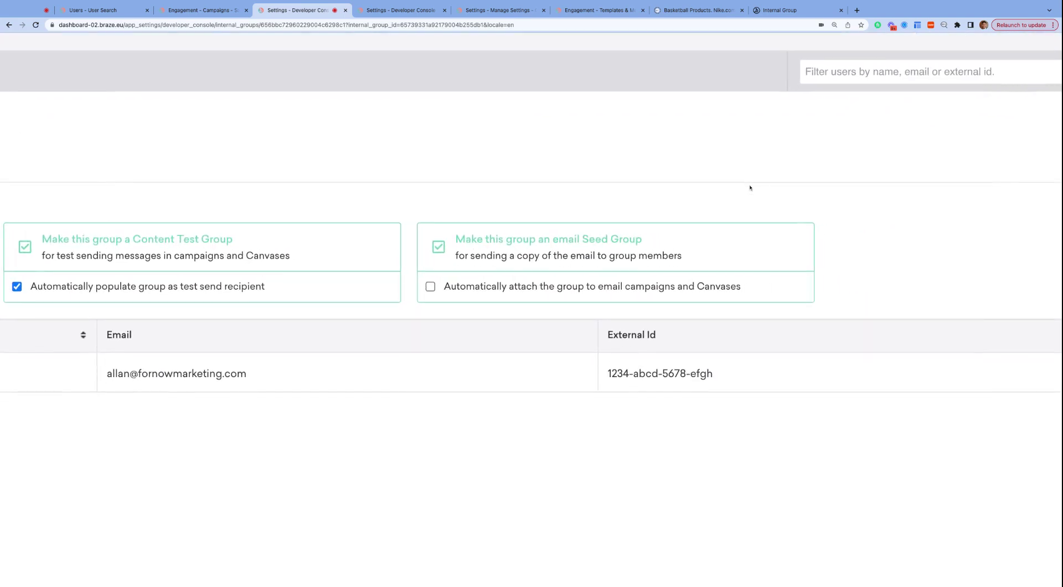
pyautogui.scroll(-1, 749, 187)
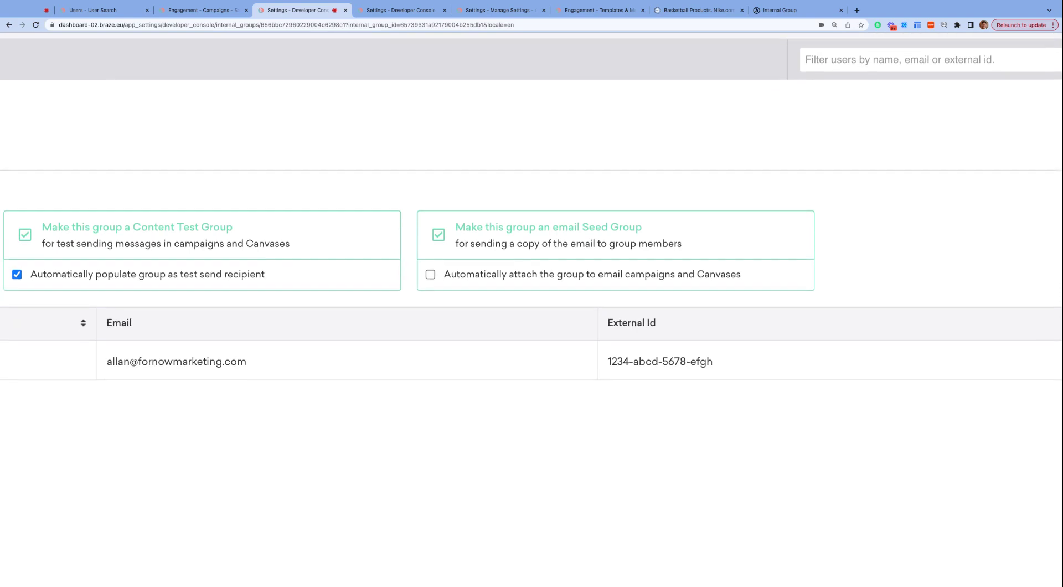
pyautogui.scroll(-5, 531, 293)
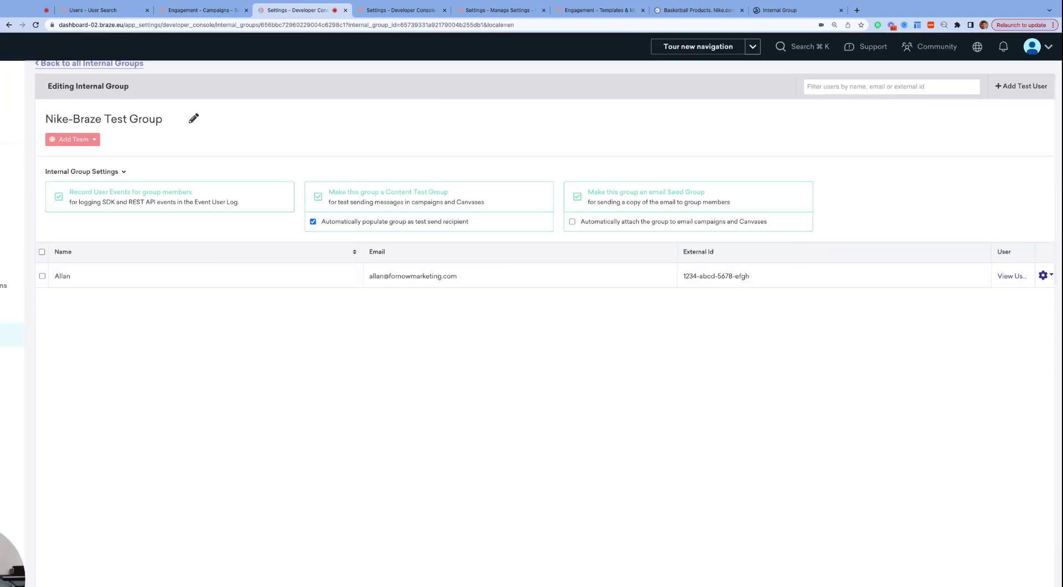
pyautogui.scroll(-2, 531, 293)
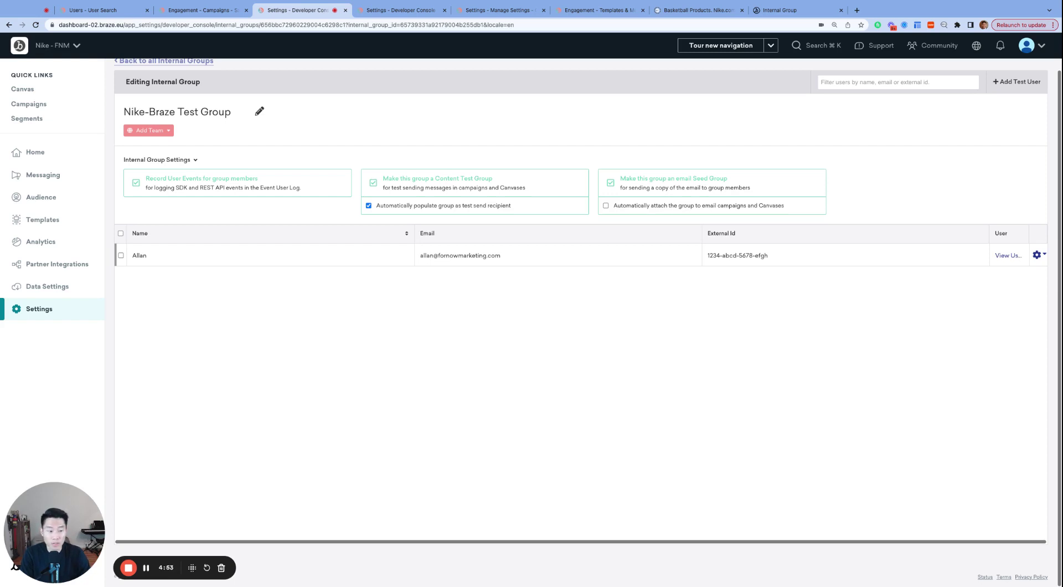
# - Return to the campaigns list and create a new email campaign
pyautogui.hotkey('ctrl', 'shift', 'Tab')
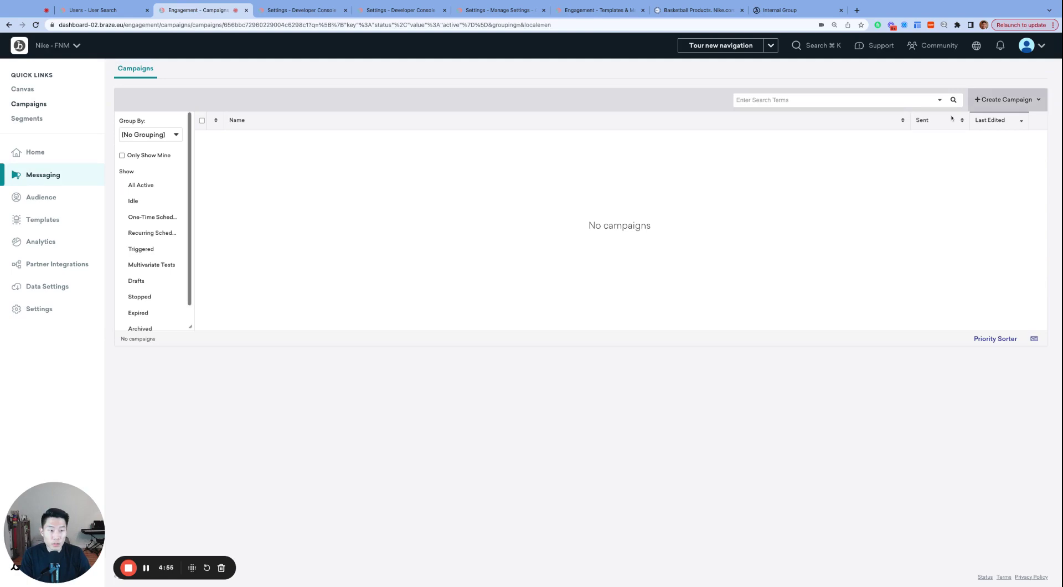
pyautogui.click(1004, 99)
pyautogui.click(931, 162)
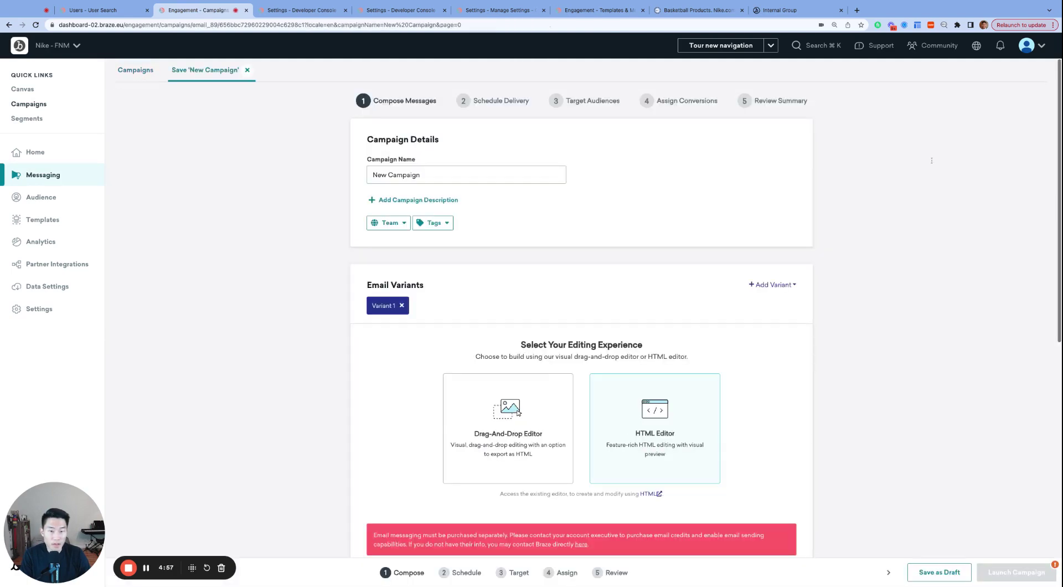
# - Assign Nike-Braze Test Group as the seed group in the email campaign's target audience settings
pyautogui.click(578, 103)
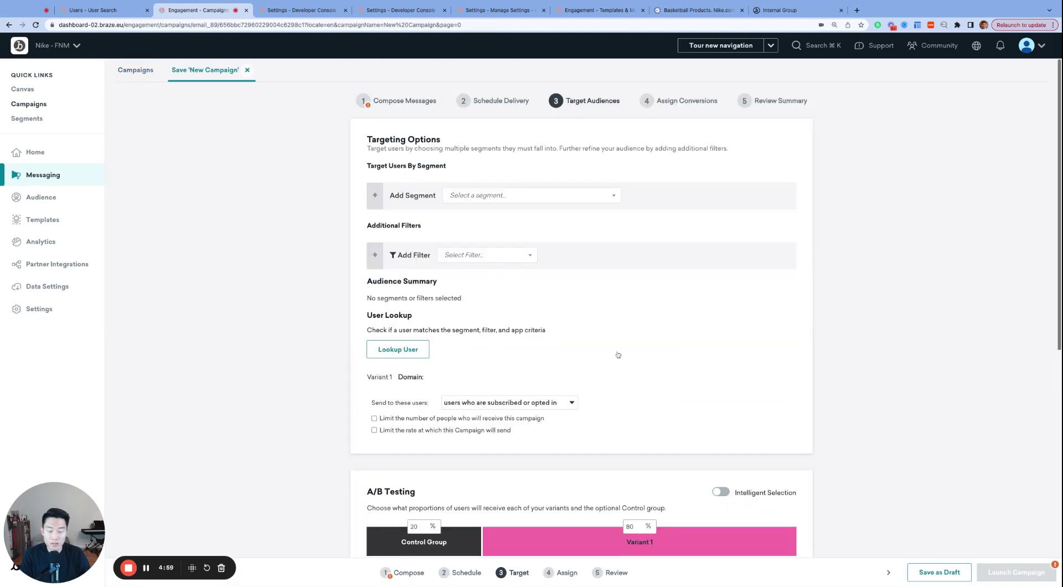
pyautogui.scroll(-7, 617, 354)
pyautogui.scroll(-1, 618, 354)
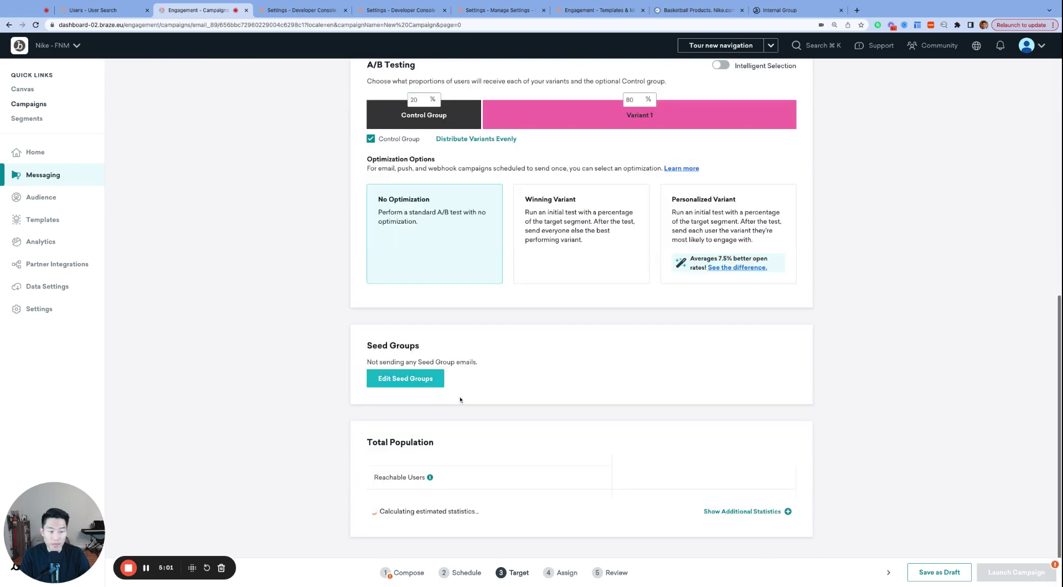
pyautogui.click(418, 384)
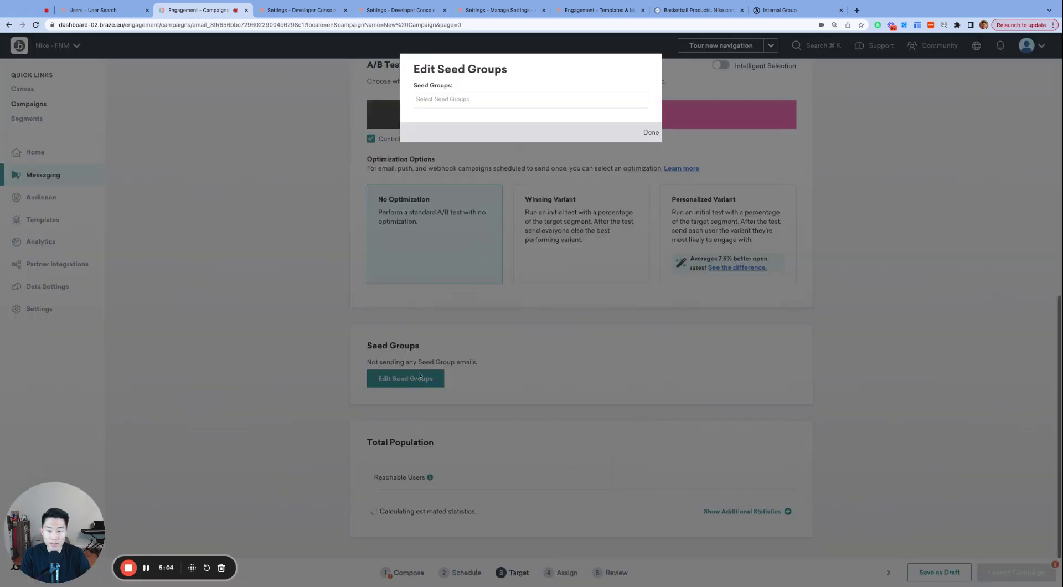
pyautogui.click(507, 100)
pyautogui.click(488, 113)
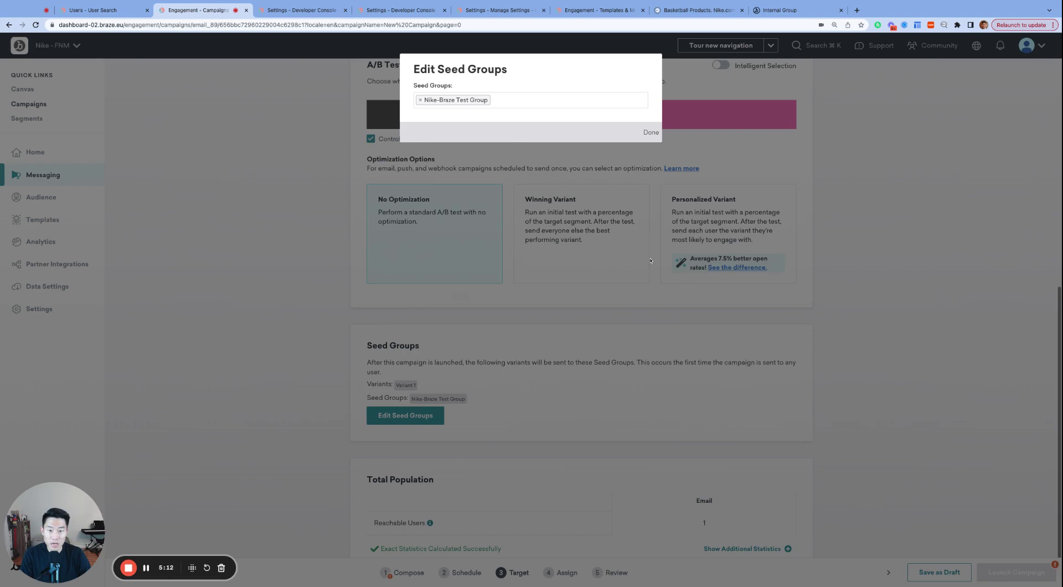
pyautogui.click(648, 133)
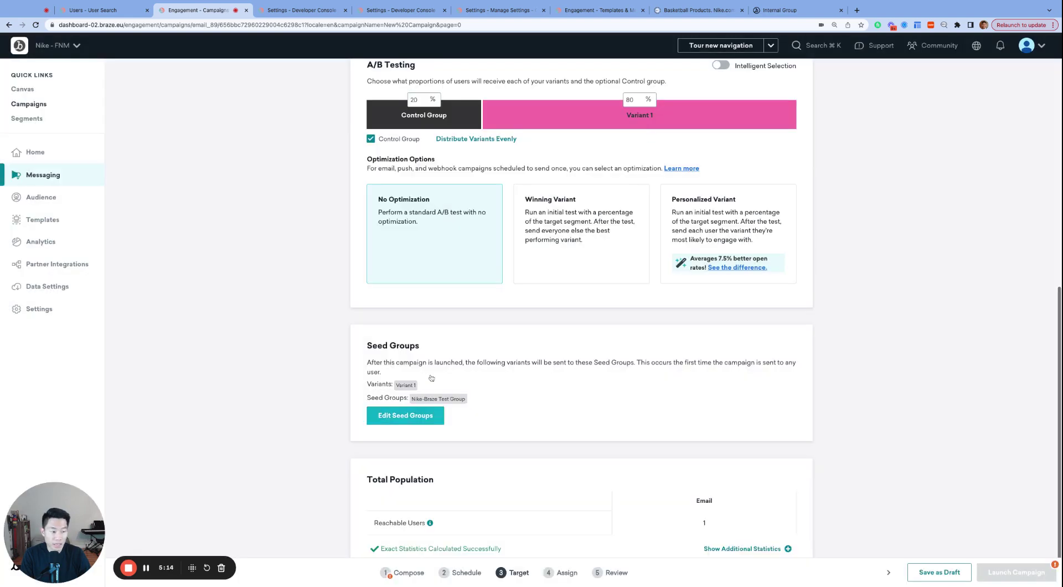
pyautogui.scroll(-2, 465, 442)
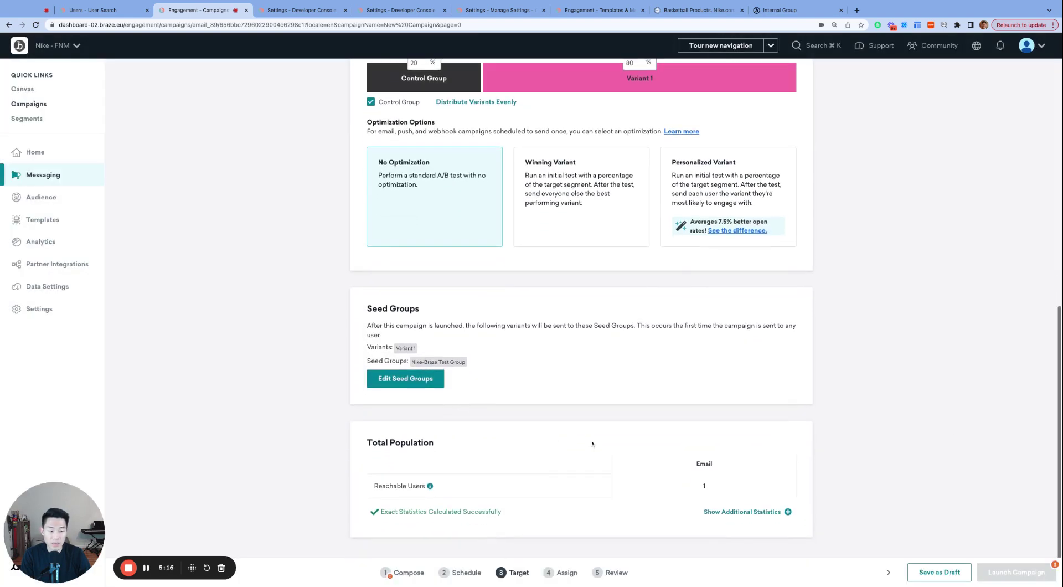